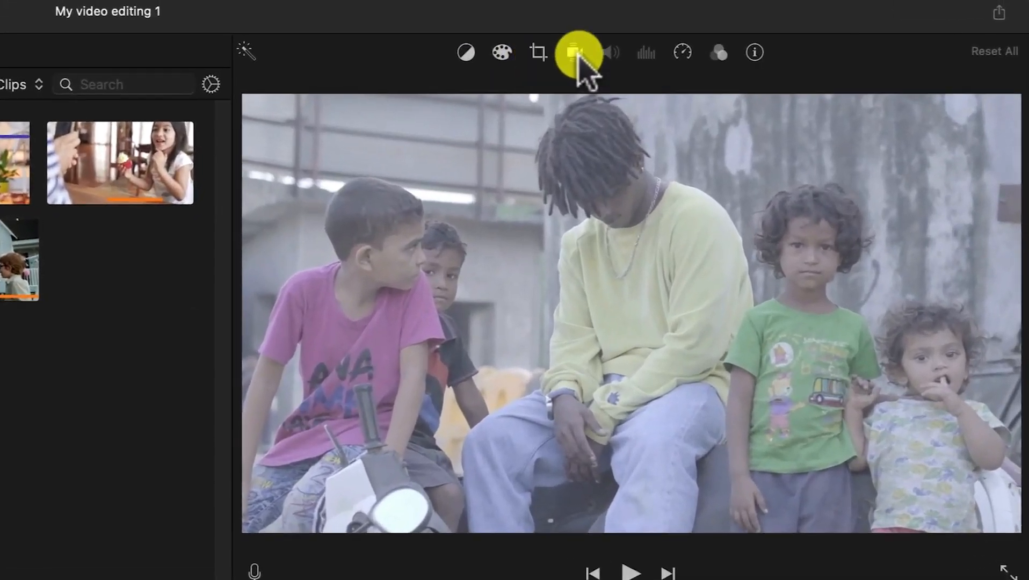
Step: Slow the selected timeline clip to 50% speed and make it play in reverse
click(578, 54)
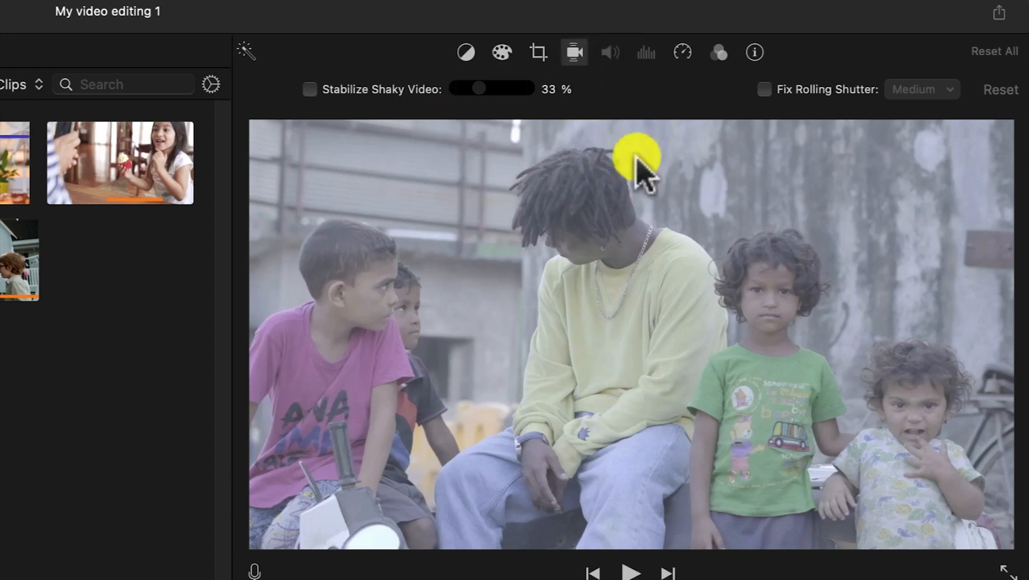
click(684, 52)
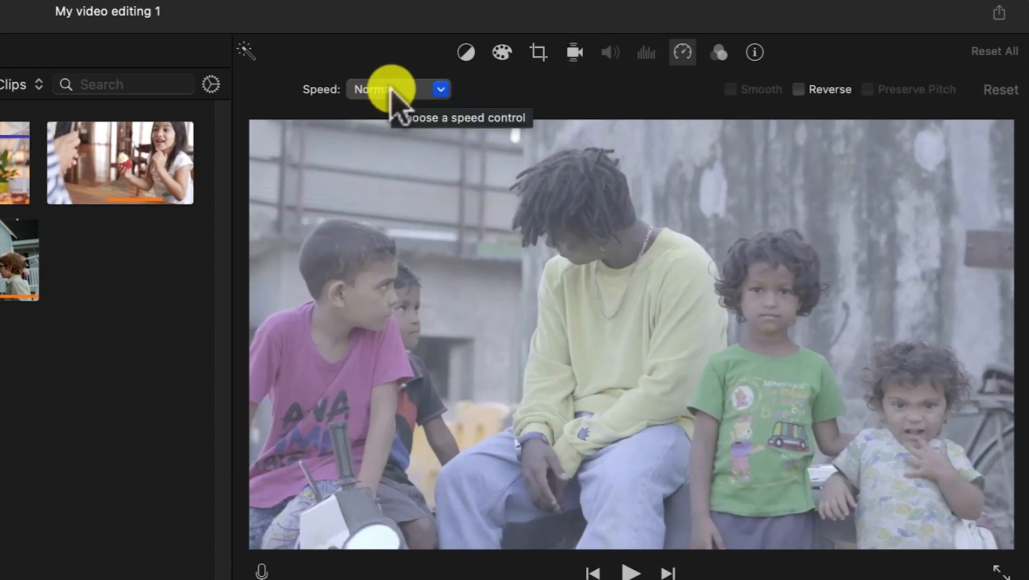
click(440, 90)
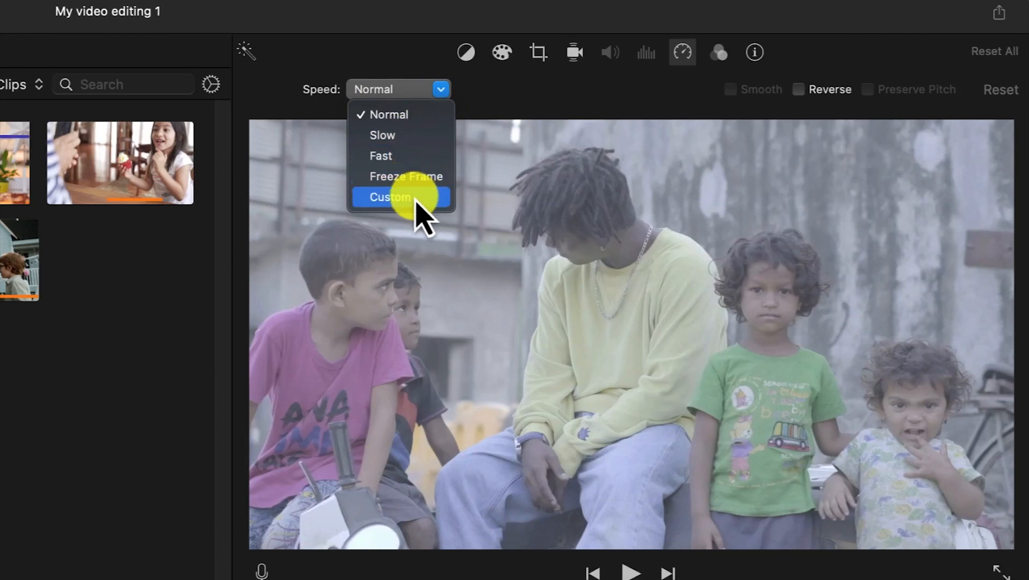
click(426, 141)
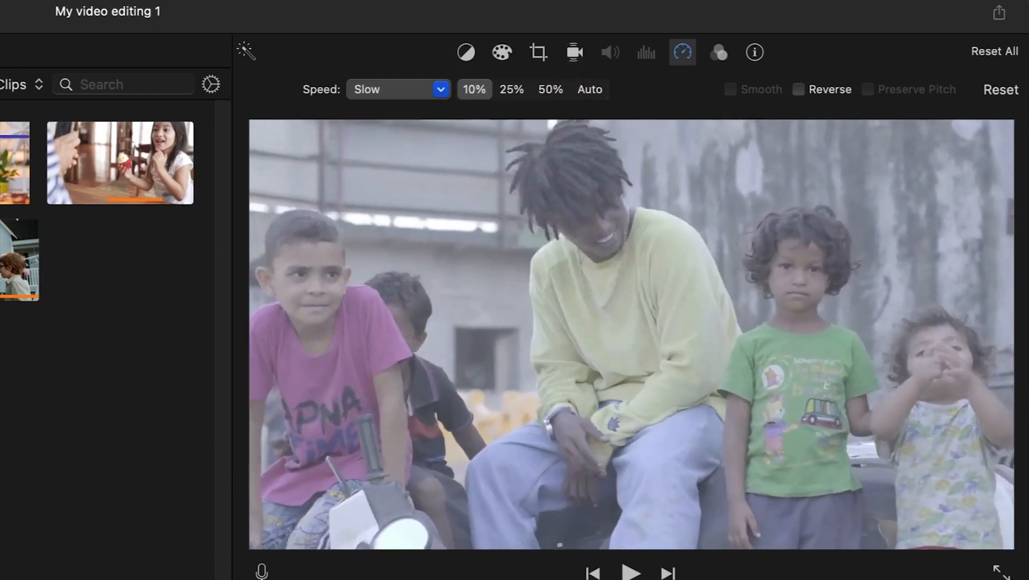
click(545, 89)
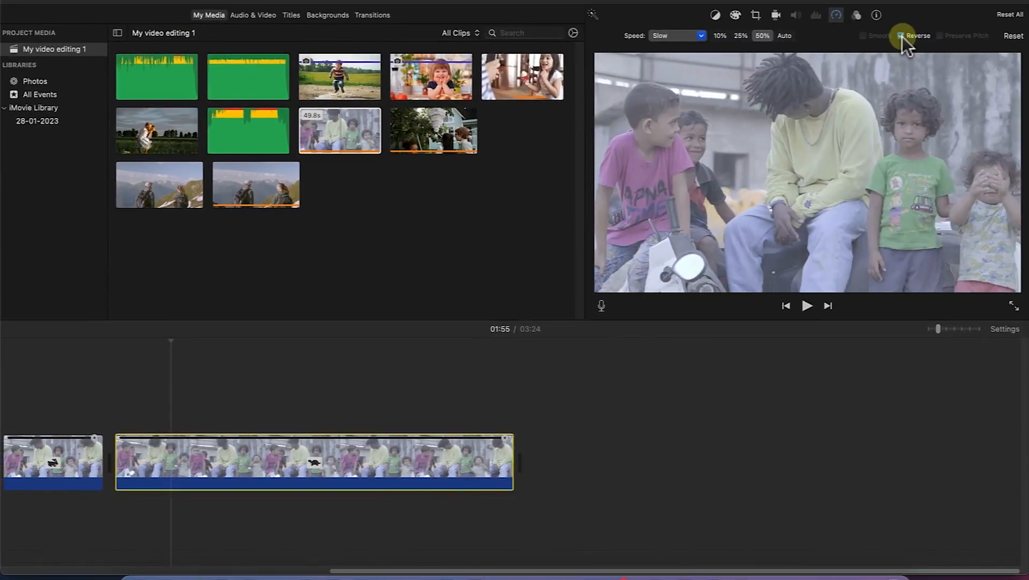
click(902, 36)
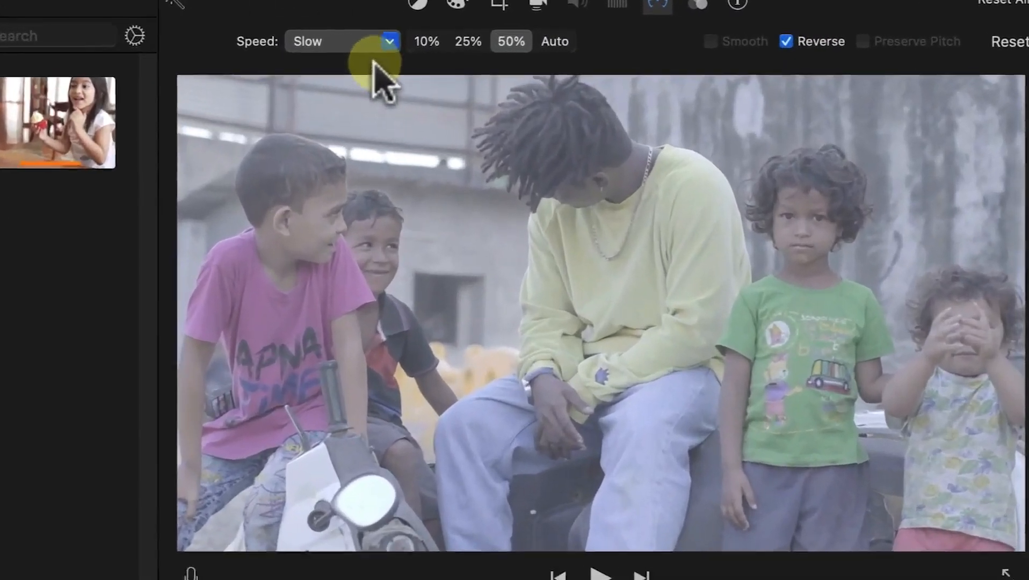
Step: Try the fast 4x and 2x speeds on the clip and return its speed to Normal
click(691, 36)
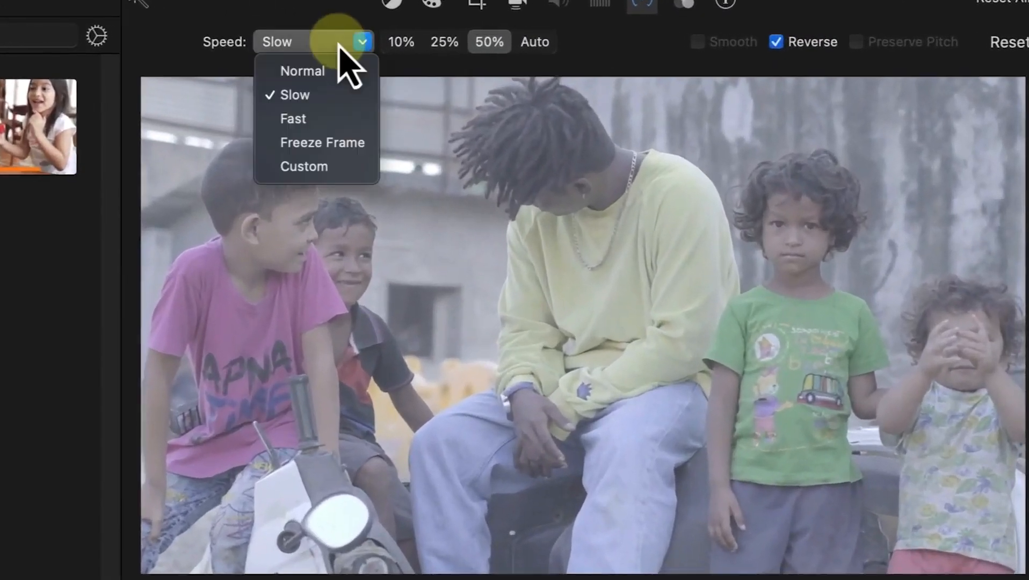
click(317, 123)
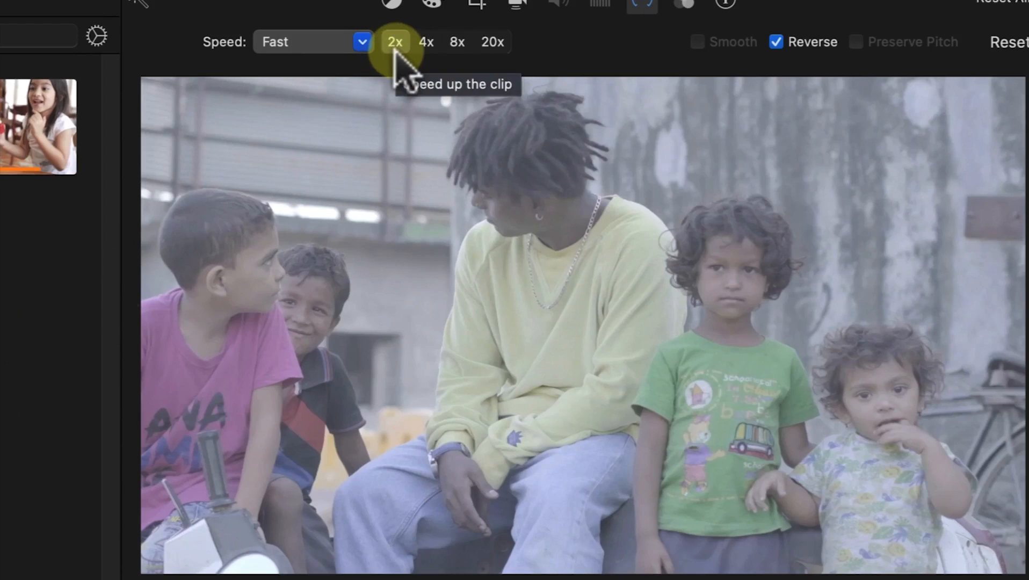
click(427, 43)
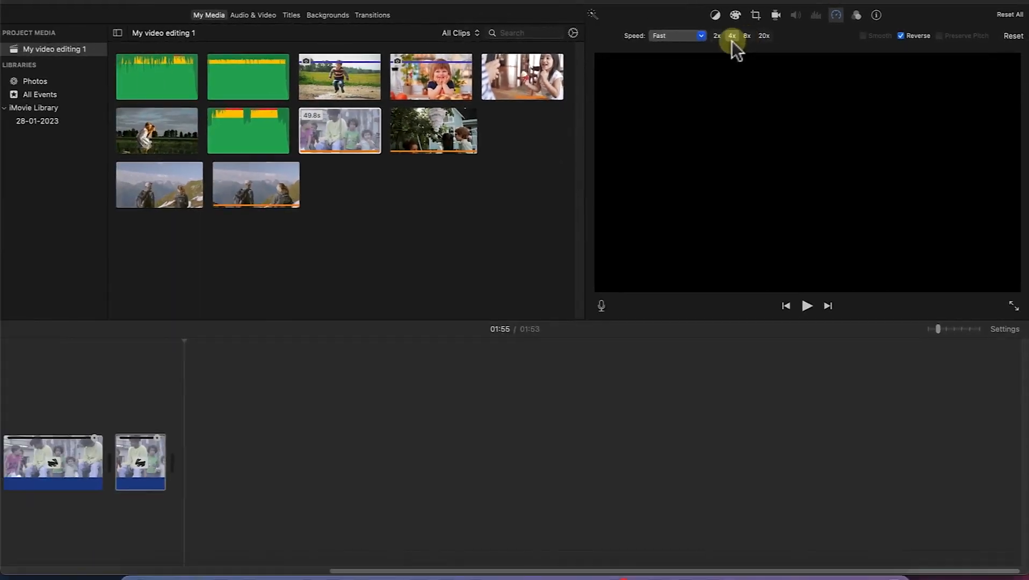
click(717, 35)
click(671, 35)
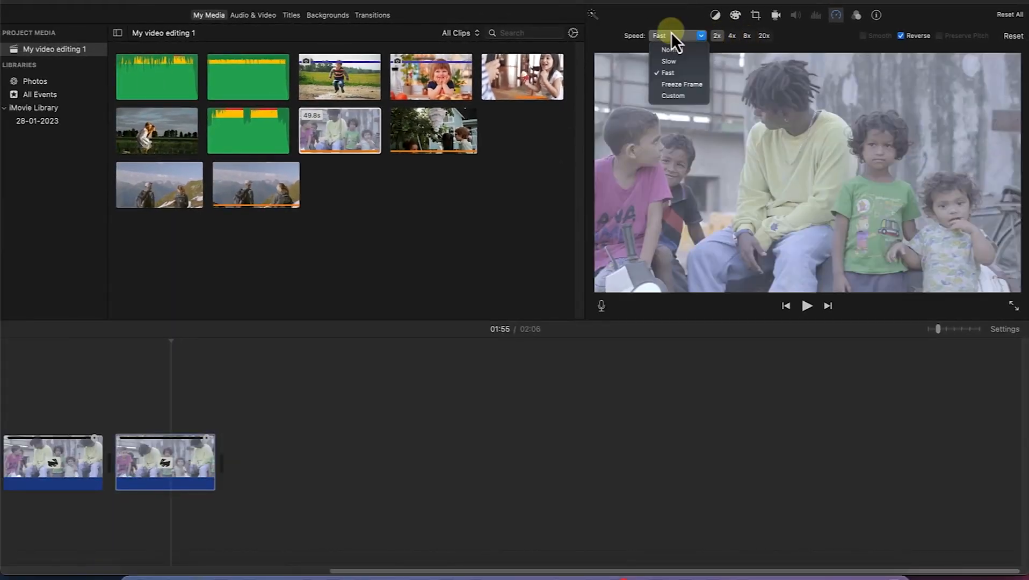
click(675, 51)
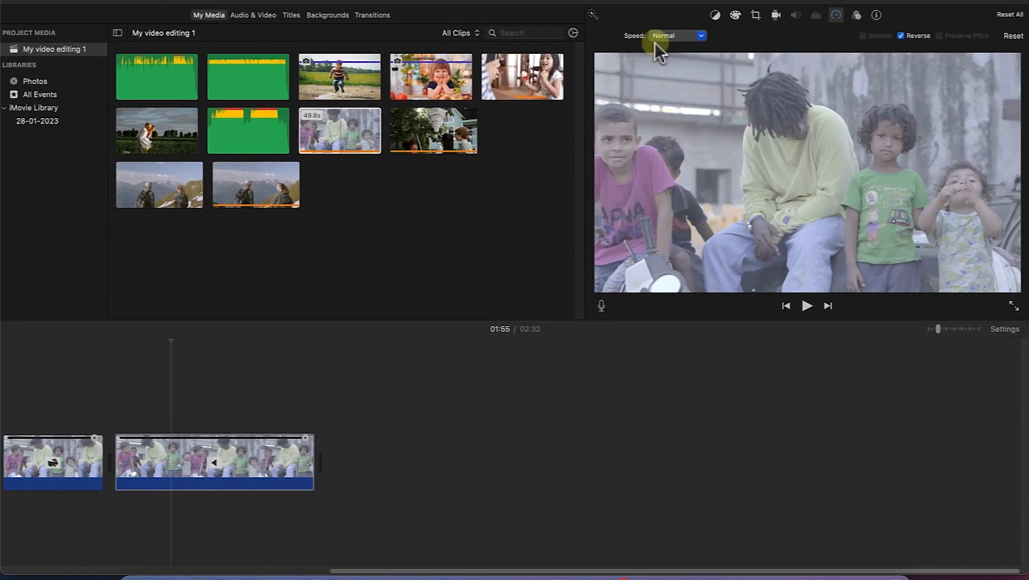
Step: Set the clip's speed to Slow at 25% and play back a short part of it in the viewer
click(678, 35)
click(684, 65)
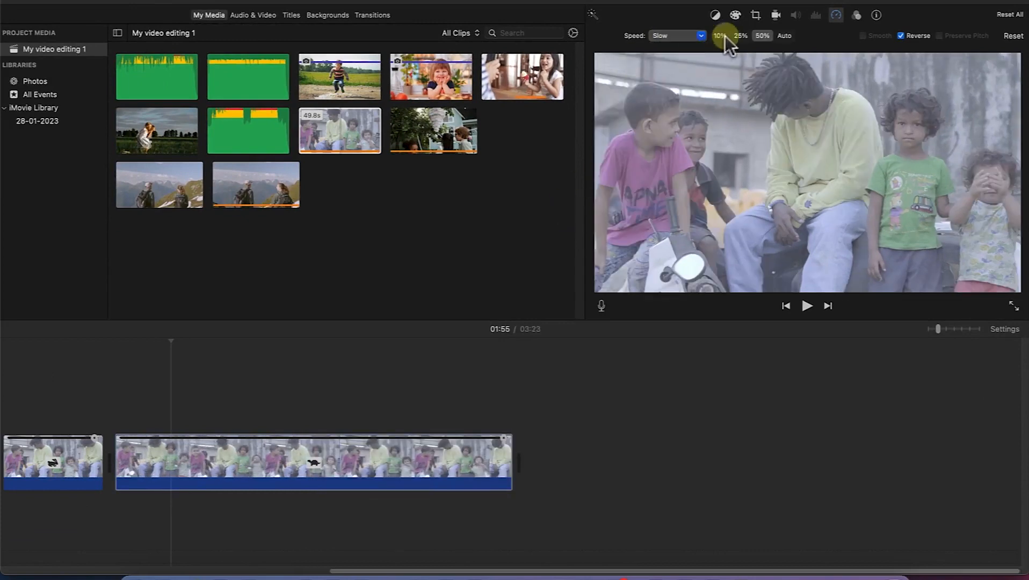
click(740, 35)
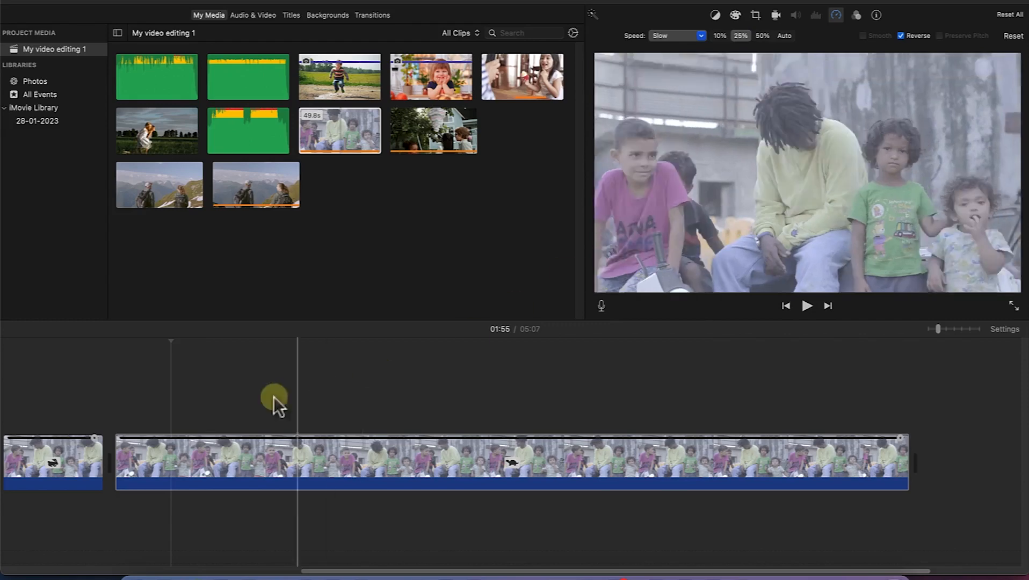
click(183, 407)
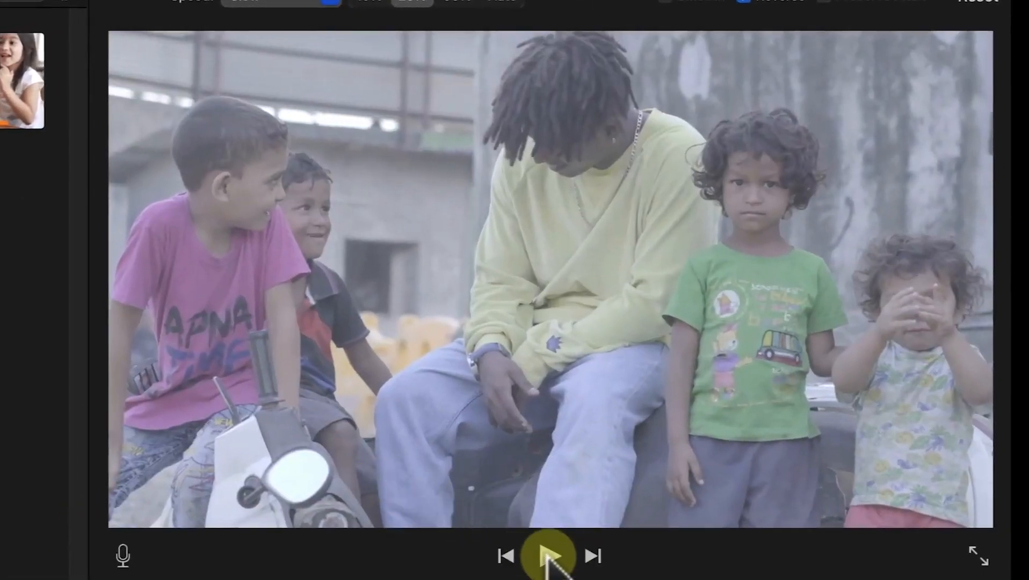
click(547, 556)
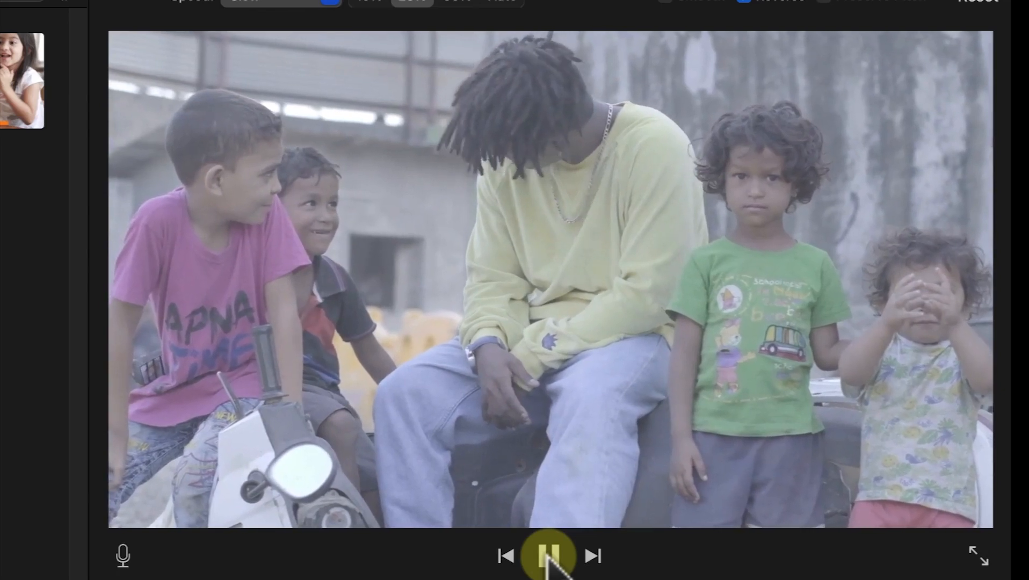
click(548, 557)
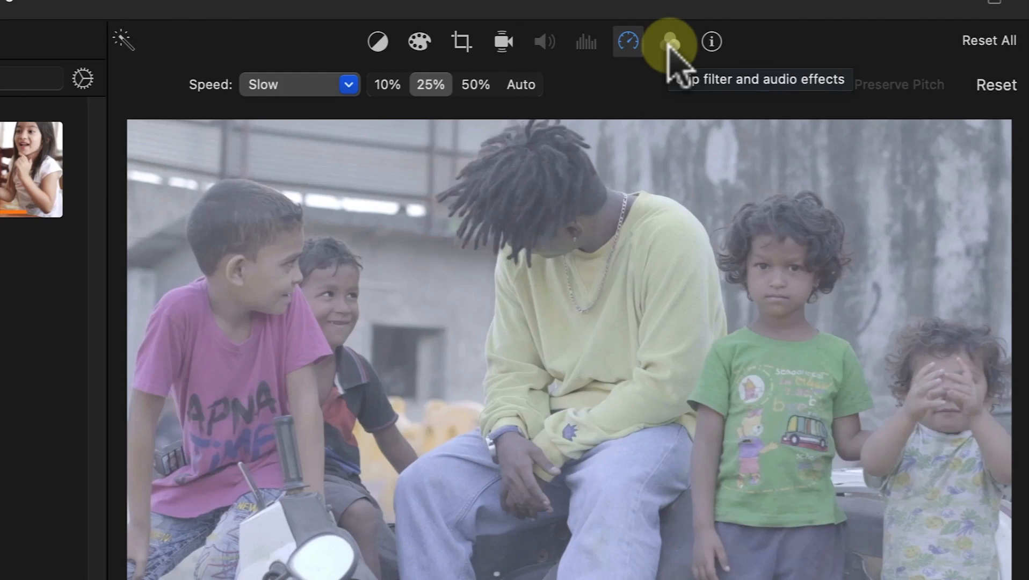
Step: Apply the Glow clip filter to the clip at an intensity of 33 and display the clip information
click(669, 43)
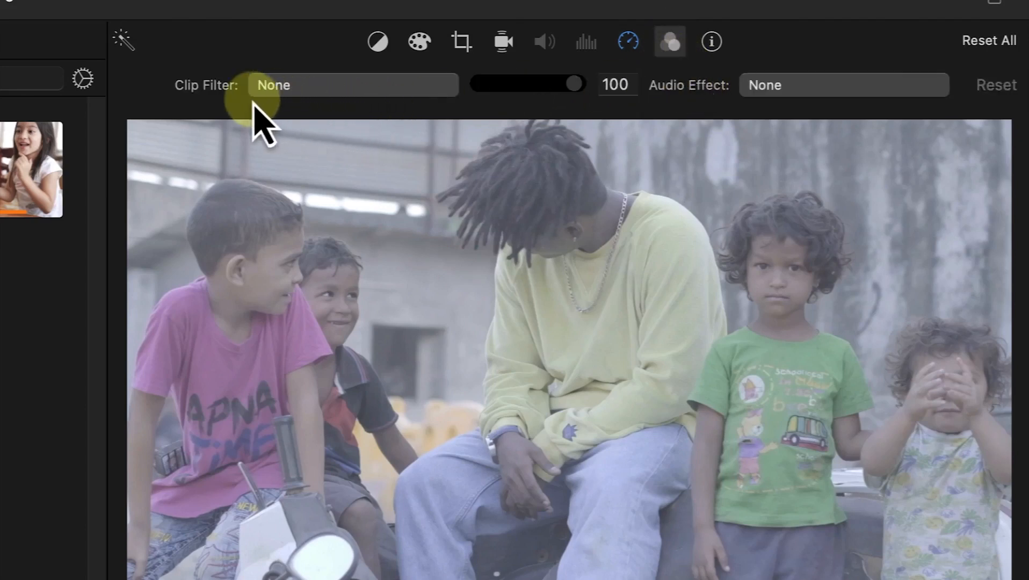
click(363, 88)
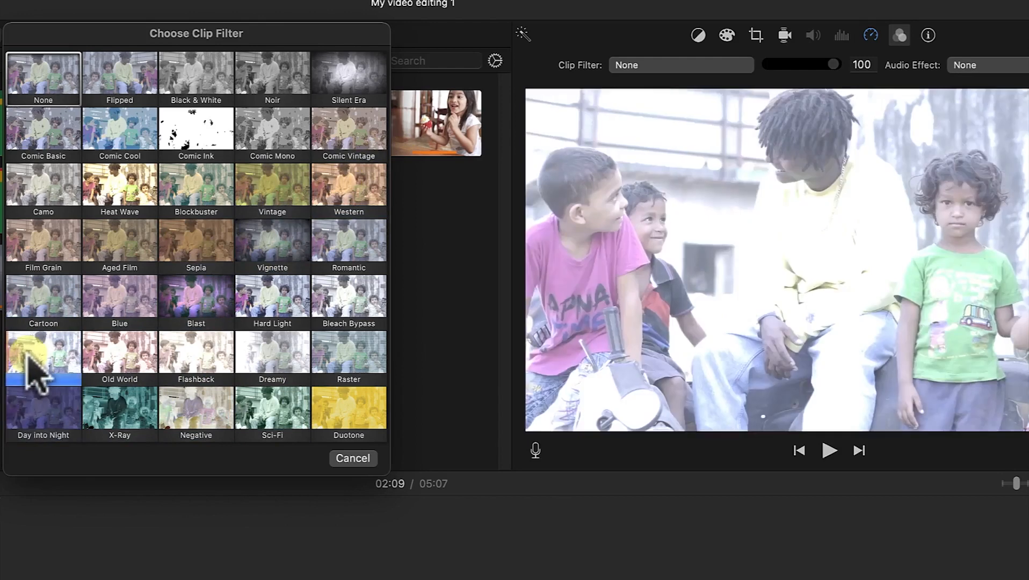
click(37, 365)
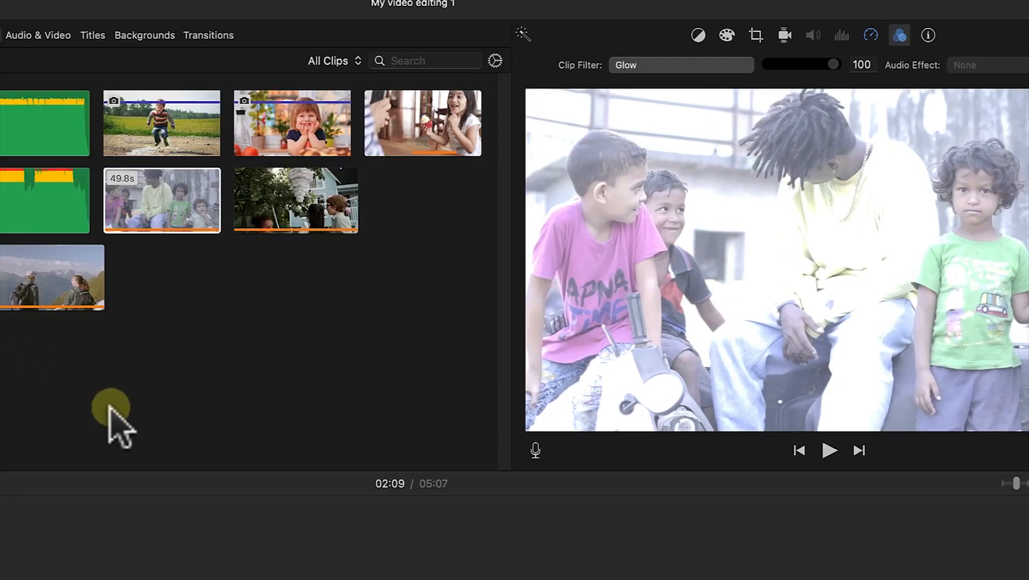
click(221, 572)
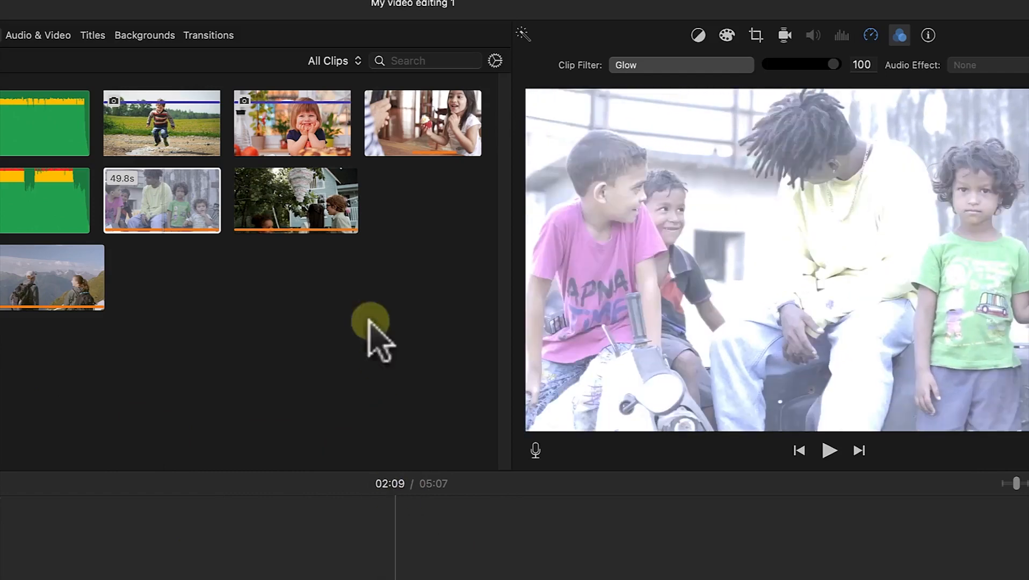
click(397, 574)
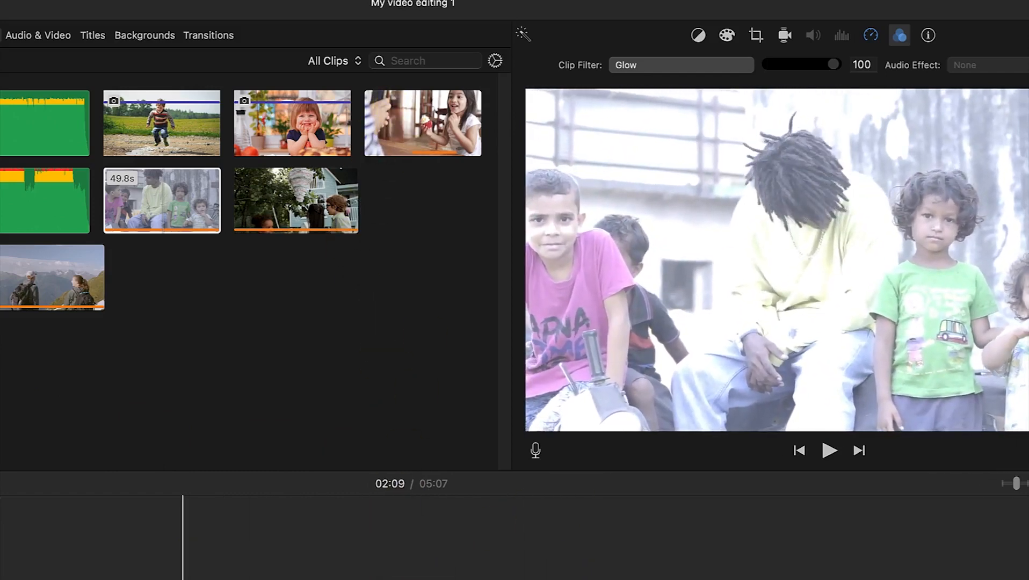
drag(833, 64, 779, 36)
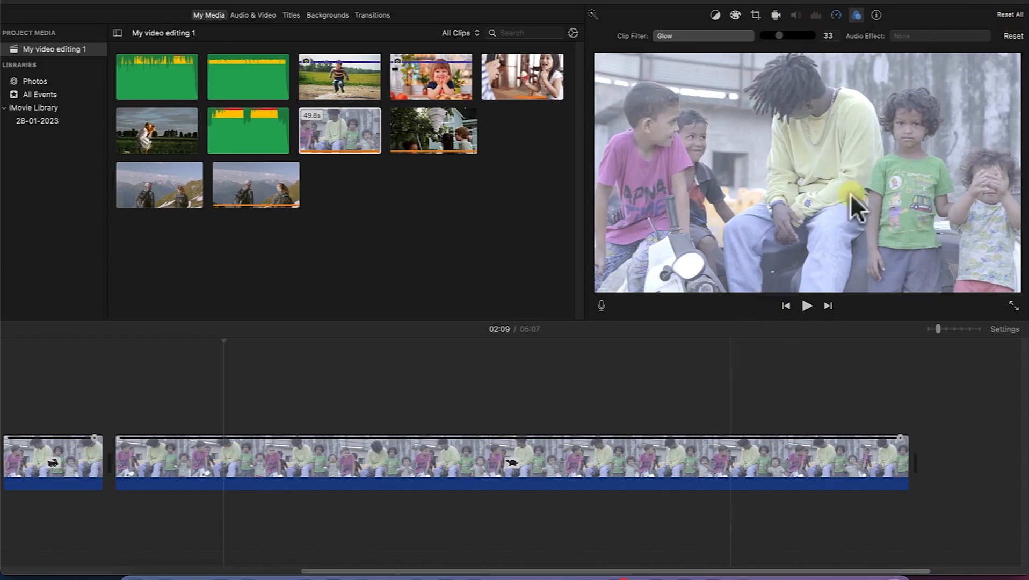
click(876, 15)
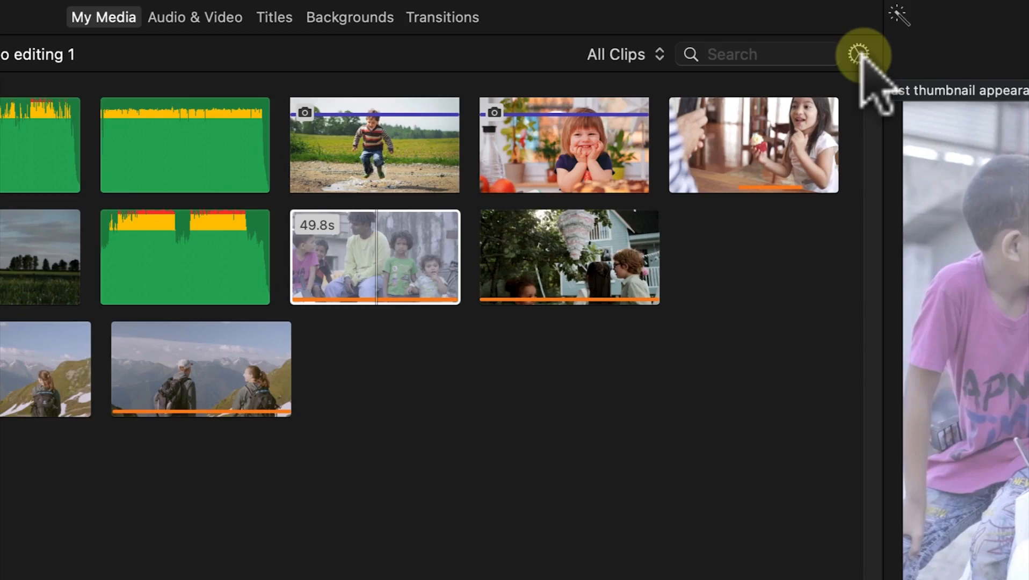
Step: Adjust the clip size and zoom of the media browser thumbnails and show their audio waveforms
click(859, 54)
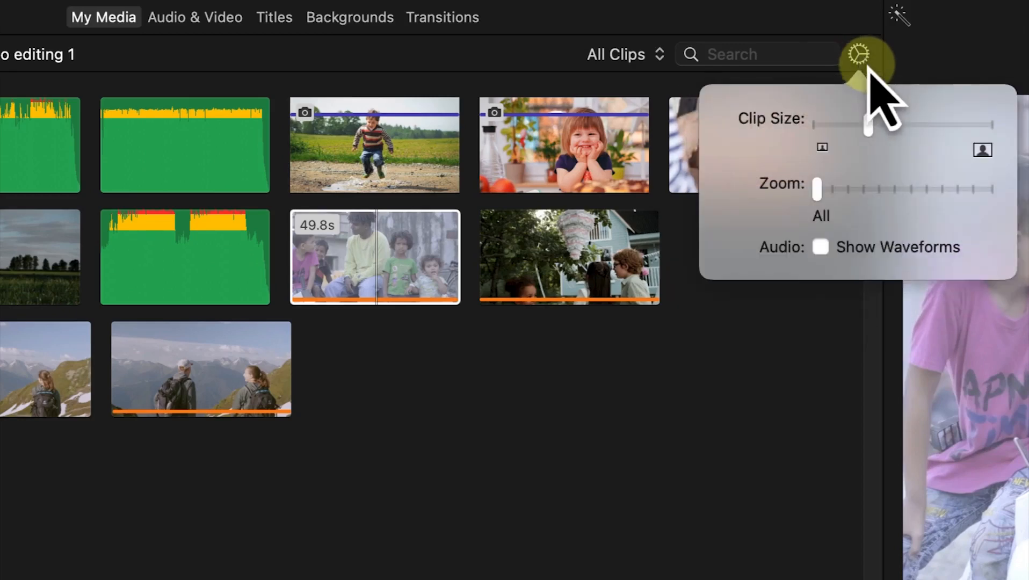
drag(870, 137, 840, 132)
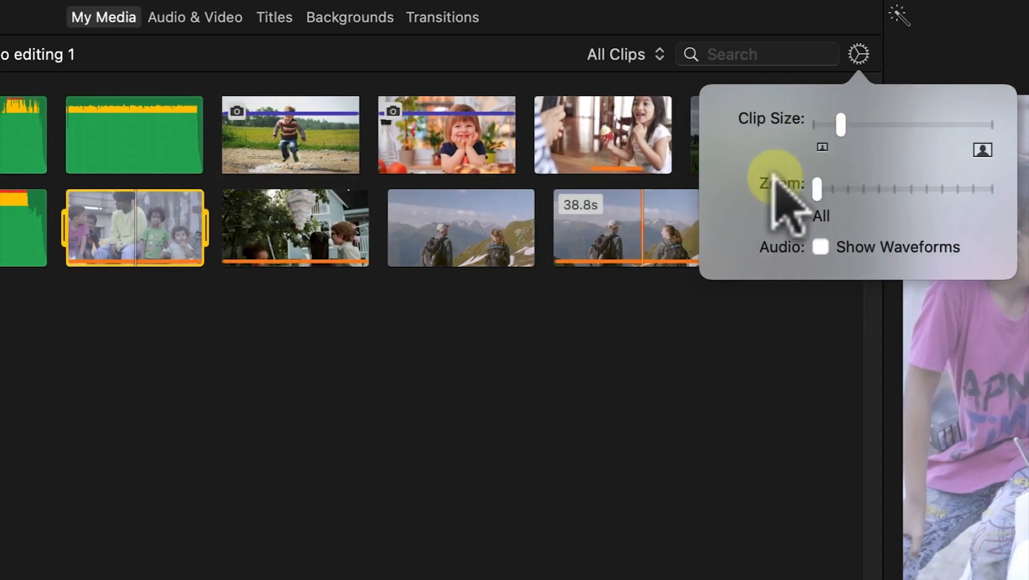
drag(819, 188, 880, 188)
click(821, 248)
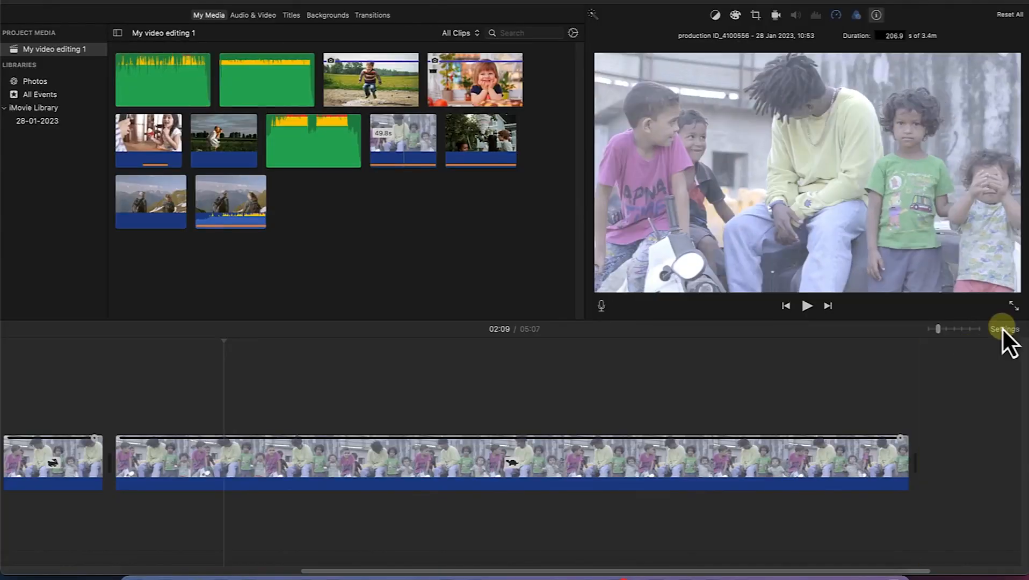
Step: Adjust the timeline clip size in the project settings and toggle the audio waveforms off and back on
click(1002, 328)
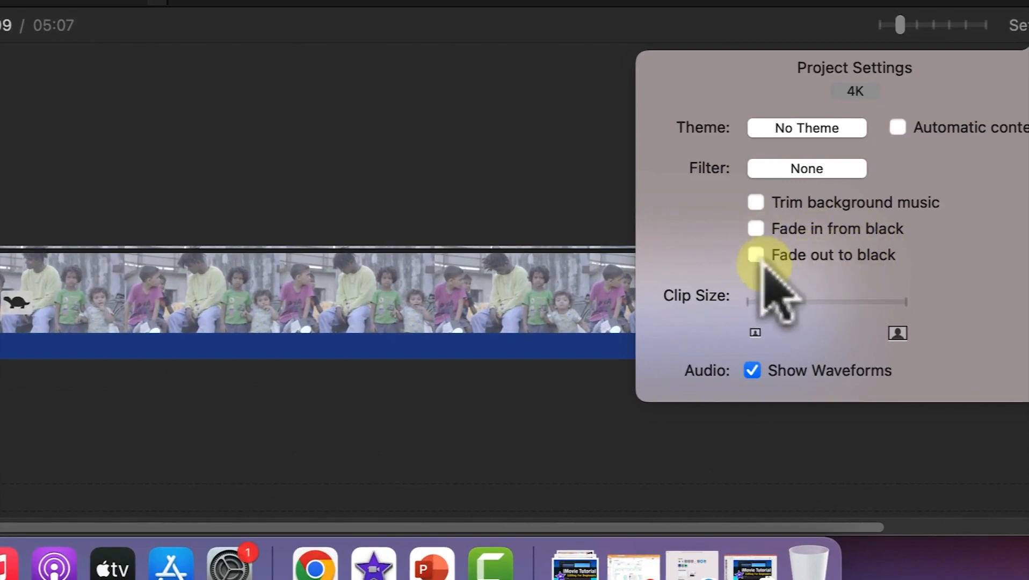
mouse_move(777, 296)
mouse_down()
mouse_move(797, 294)
mouse_move(777, 300)
mouse_up()
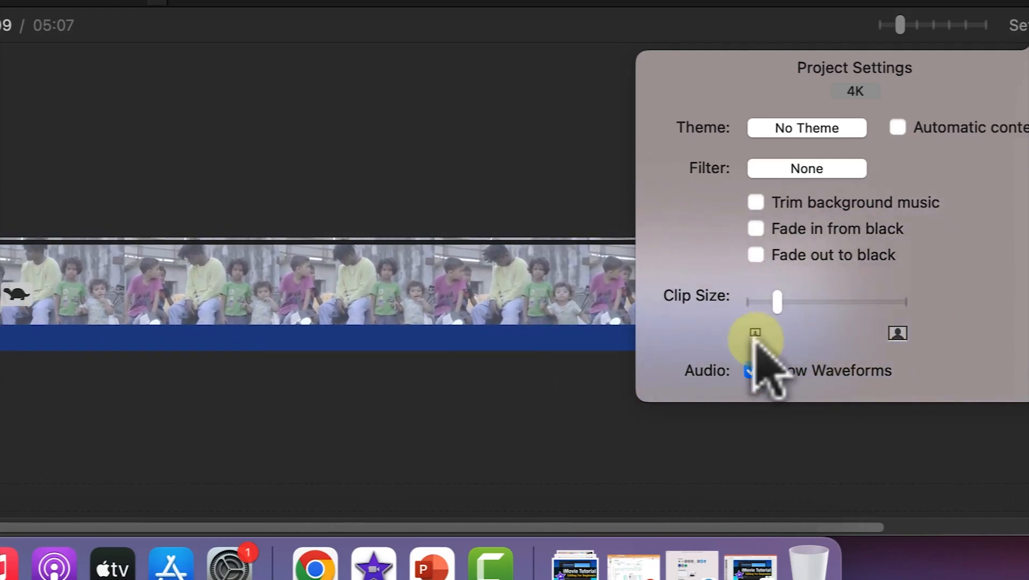
click(750, 372)
click(751, 372)
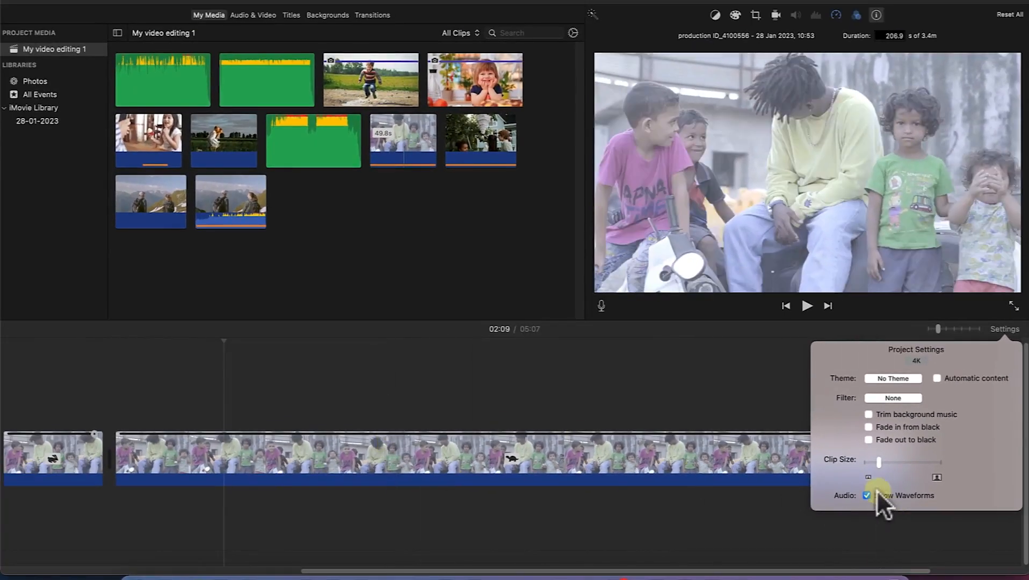
click(867, 494)
click(867, 494)
click(1008, 329)
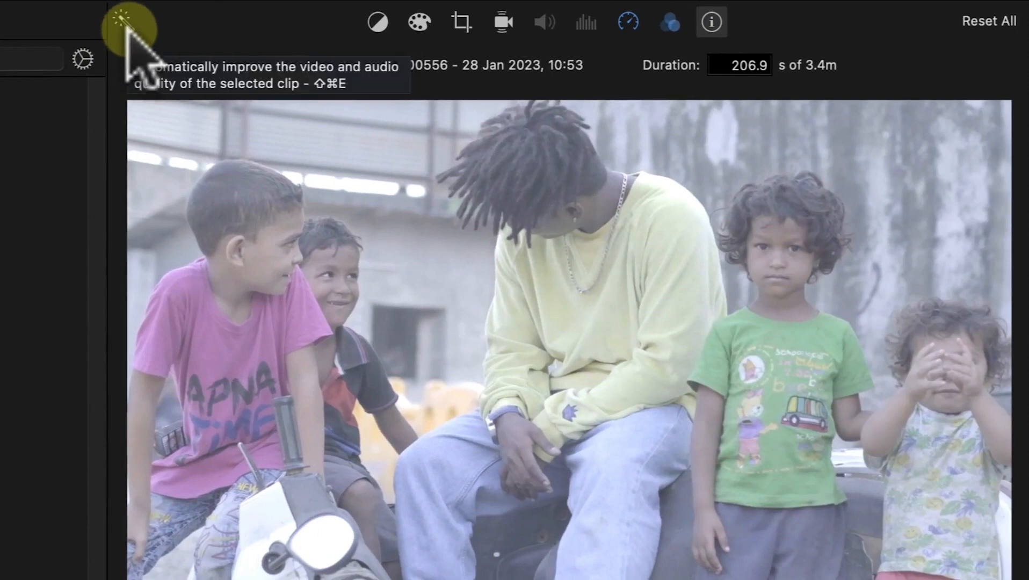
Step: Automatically enhance the clip, compare it with the unenhanced version, and leave the enhancement on
click(121, 20)
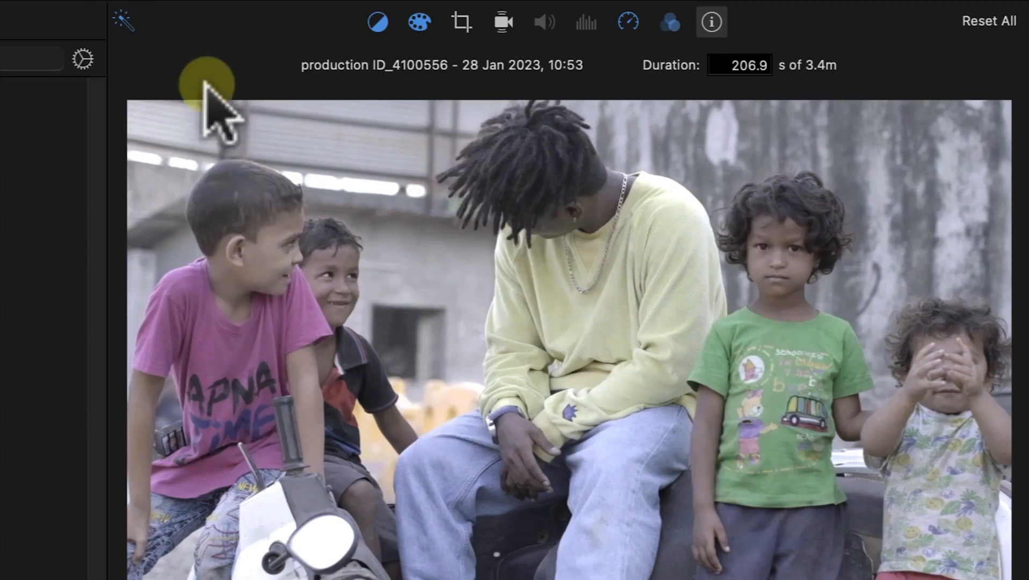
click(122, 20)
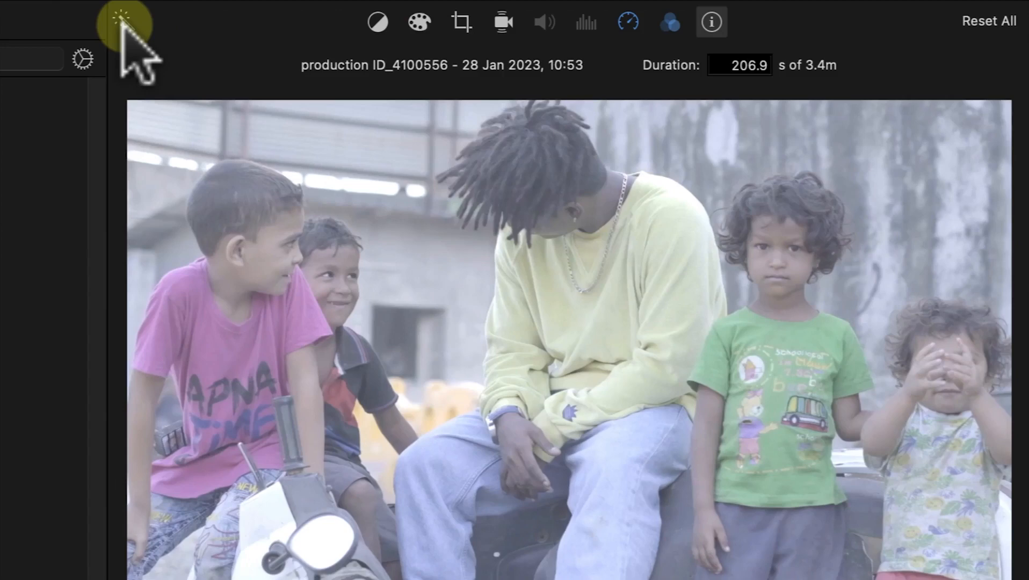
click(121, 19)
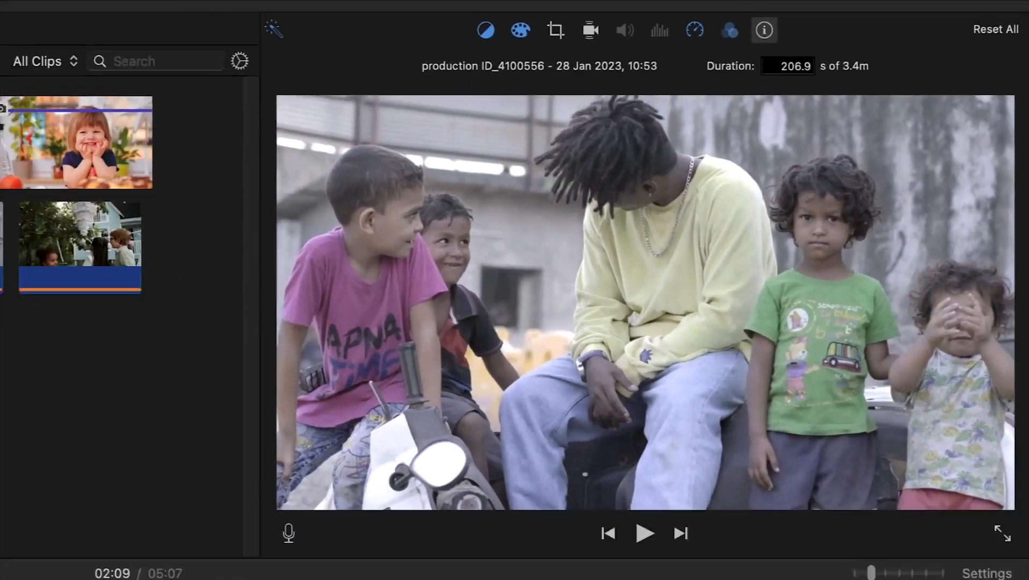
right_click(272, 410)
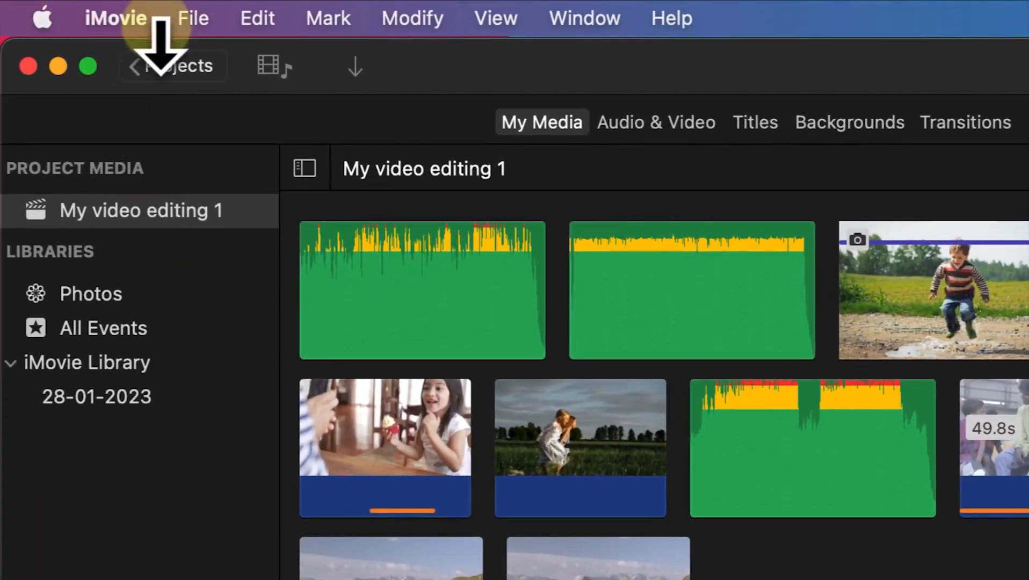
click(188, 19)
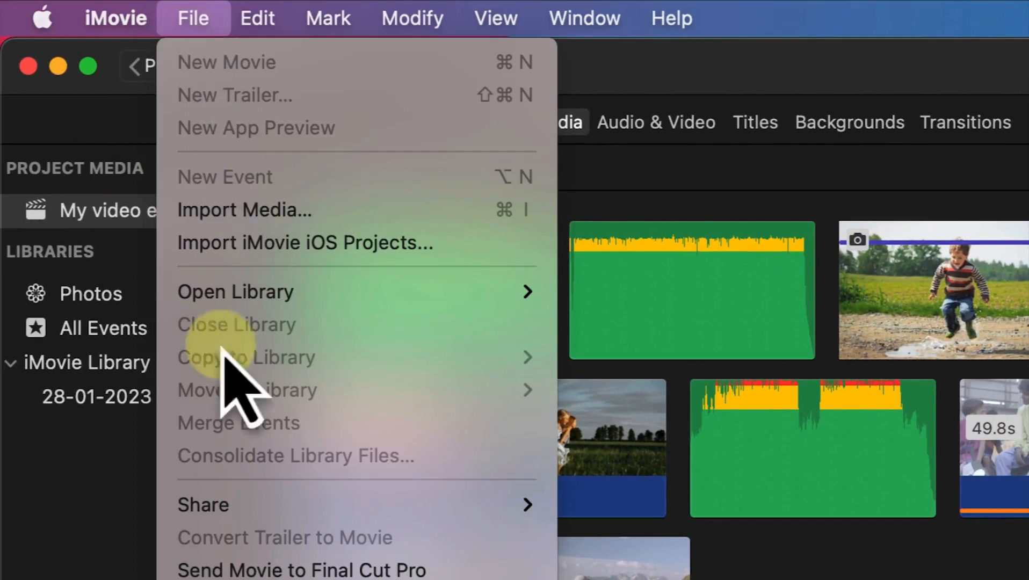
mouse_move(239, 24)
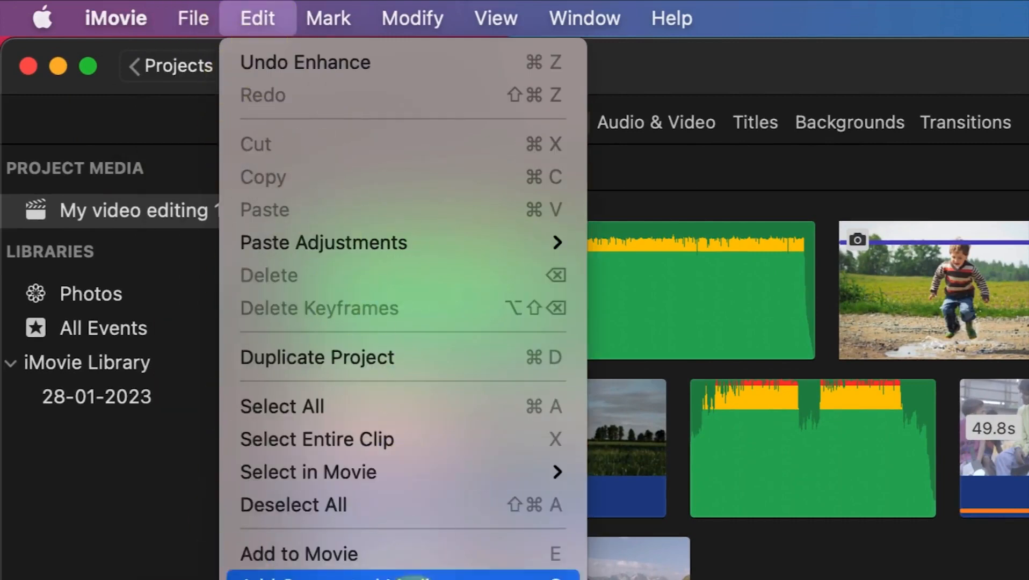
mouse_move(370, 5)
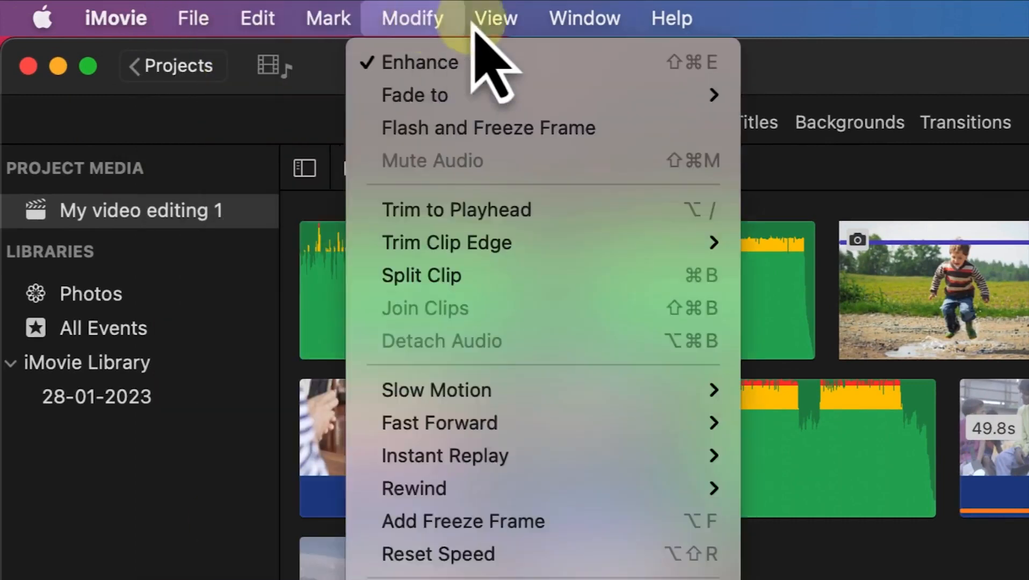
mouse_move(486, 22)
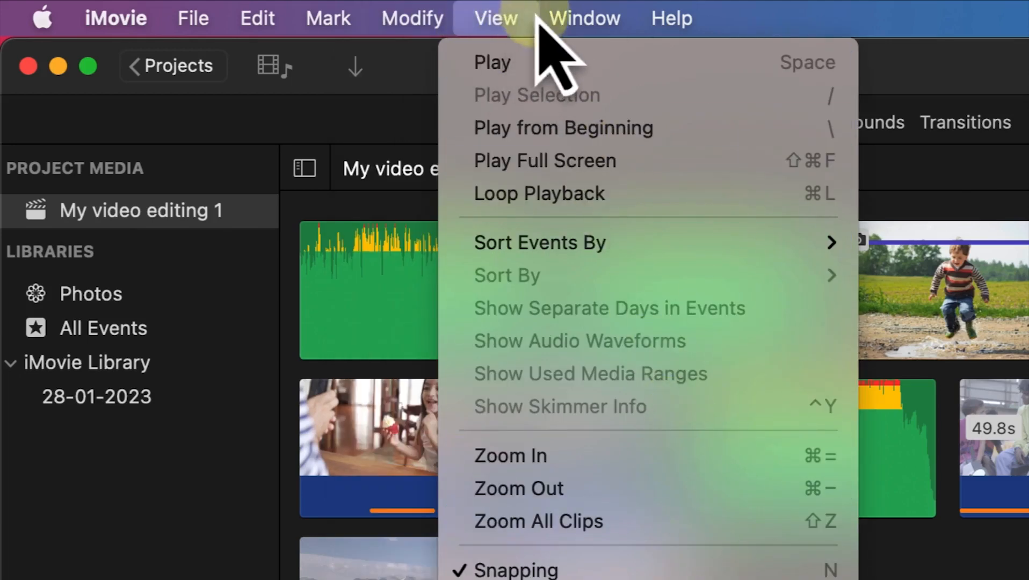
mouse_move(578, 28)
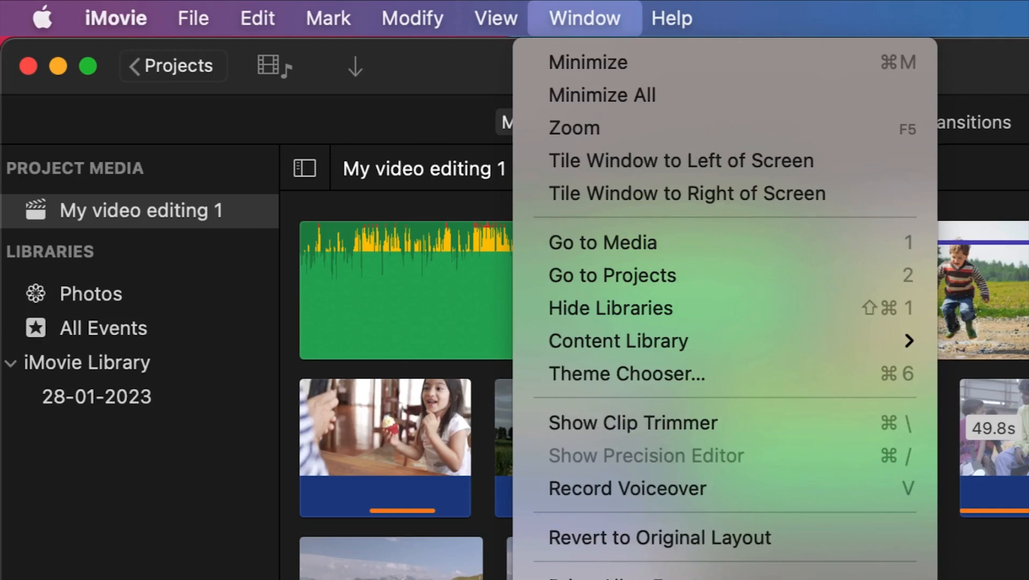
key(Escape)
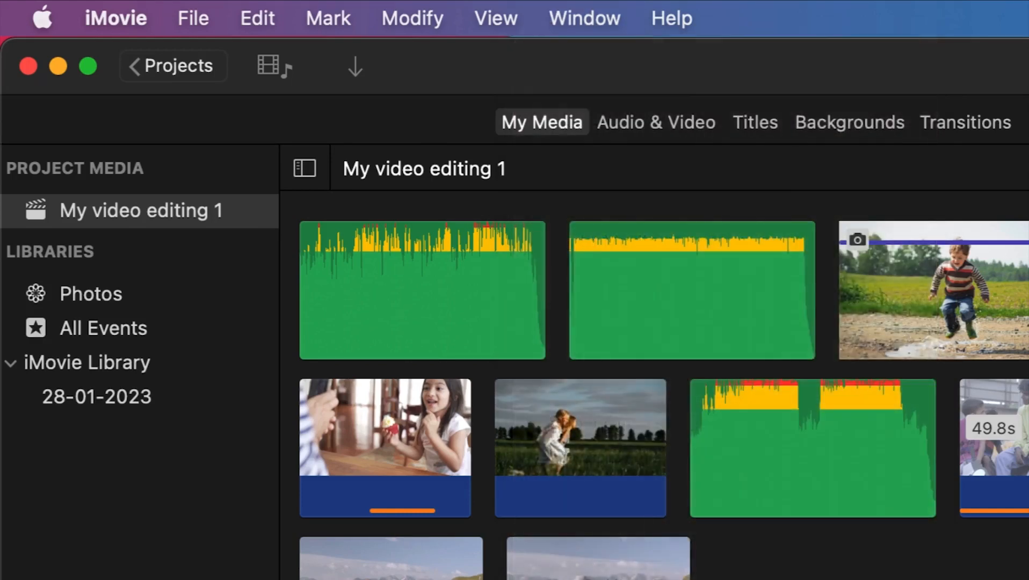